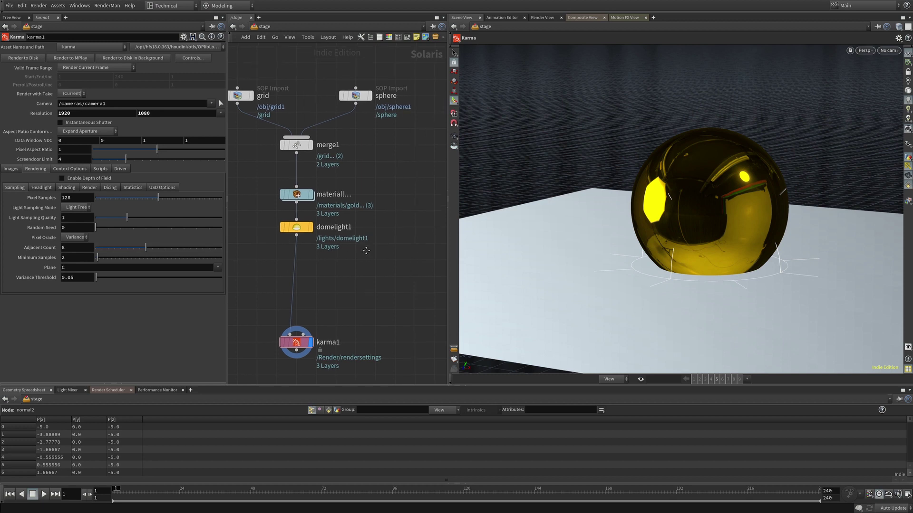
# Widen the node network pane and centre the node graph within it
pyautogui.scroll(-3, 378, 254)
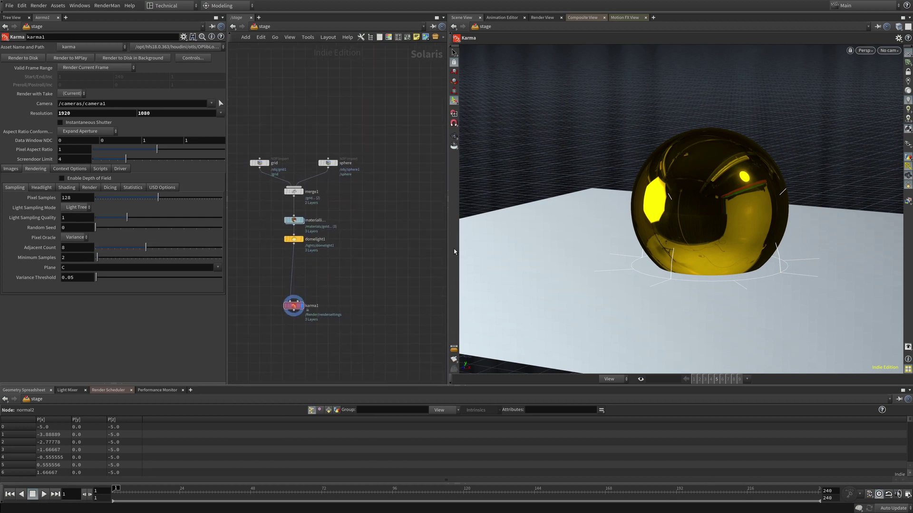
pyautogui.moveTo(449, 253); pyautogui.dragTo(484, 253)
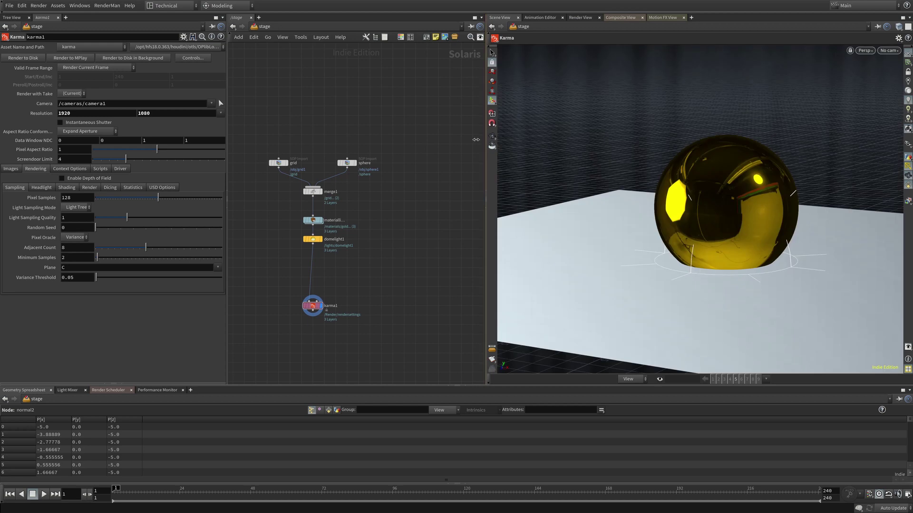
pyautogui.moveTo(373, 231); pyautogui.dragTo(401, 231, button='middle')
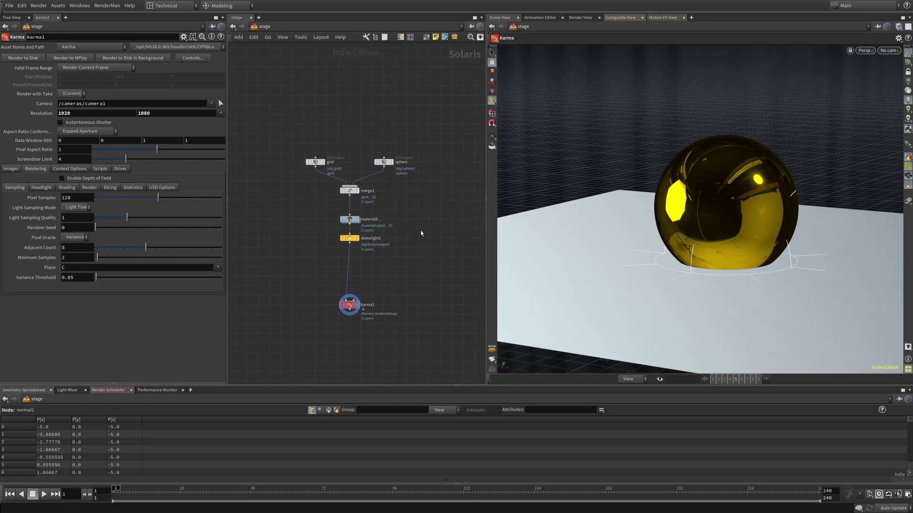
# Add a camera node, insert it between domelight1 and karma1, and save the scene
pyautogui.scroll(1, 420, 230)
pyautogui.scroll(1, 426, 224)
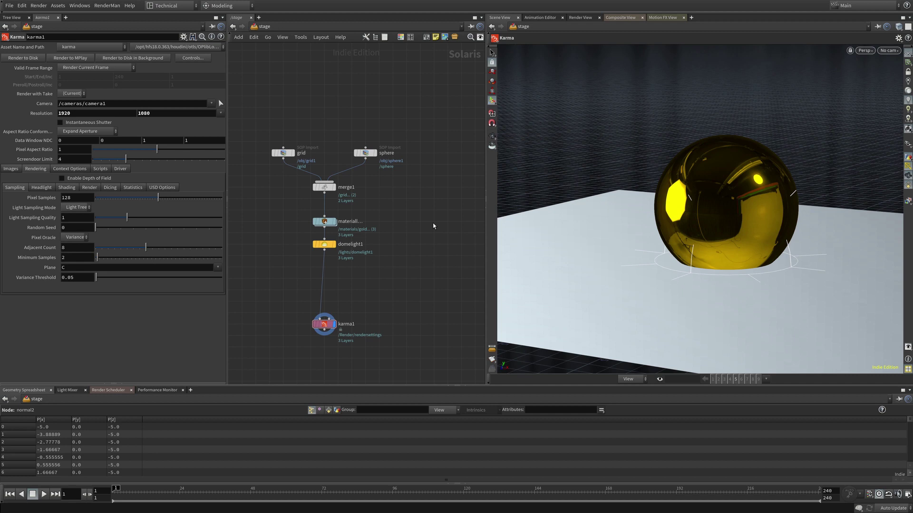
pyautogui.moveTo(442, 222); pyautogui.dragTo(449, 227, button='middle')
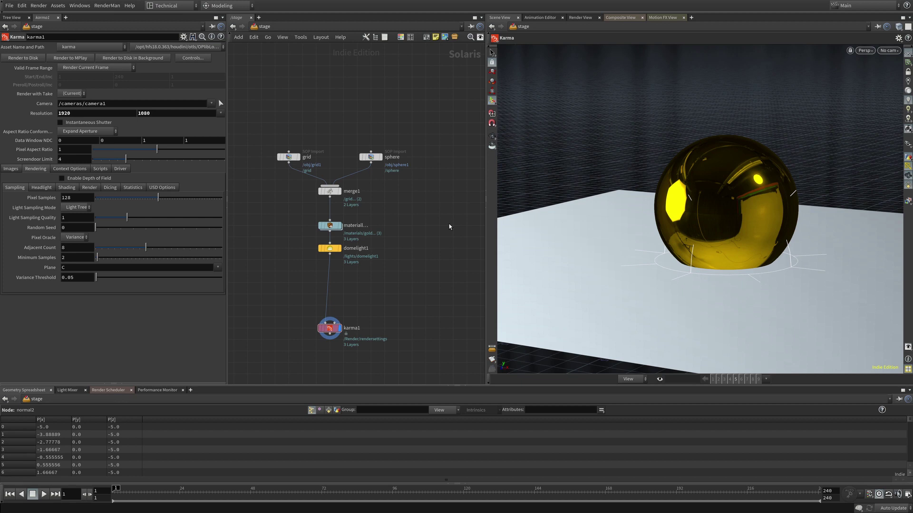
pyautogui.moveTo(452, 224); pyautogui.dragTo(400, 241, button='middle')
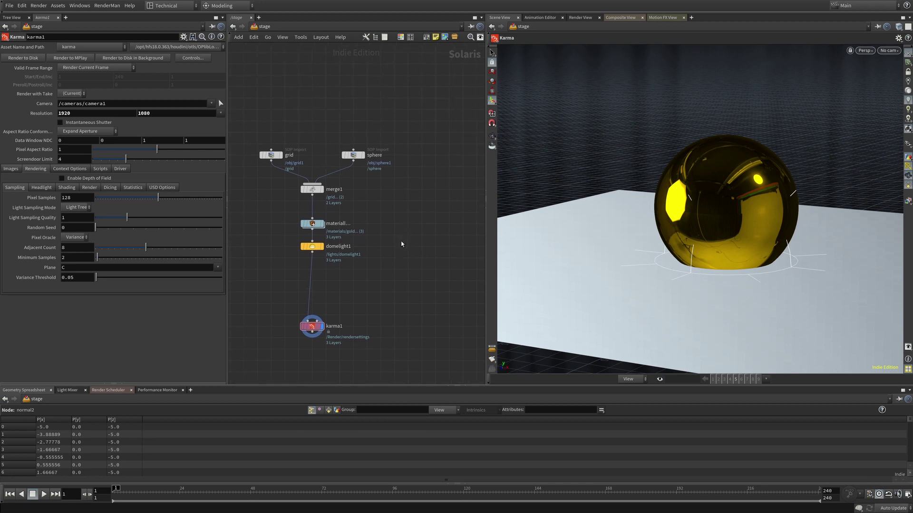
pyautogui.press('Tab')
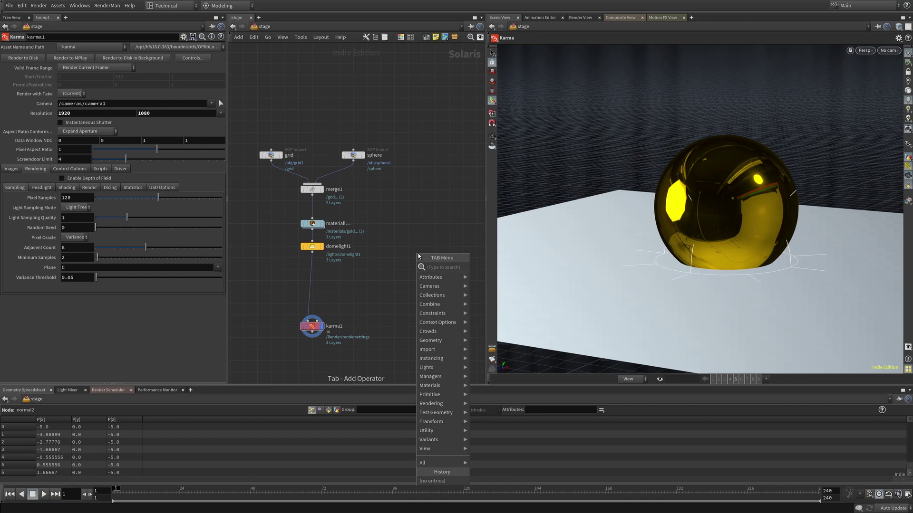
pyautogui.write('camera')
pyautogui.press('Return')
pyautogui.click(418, 256)
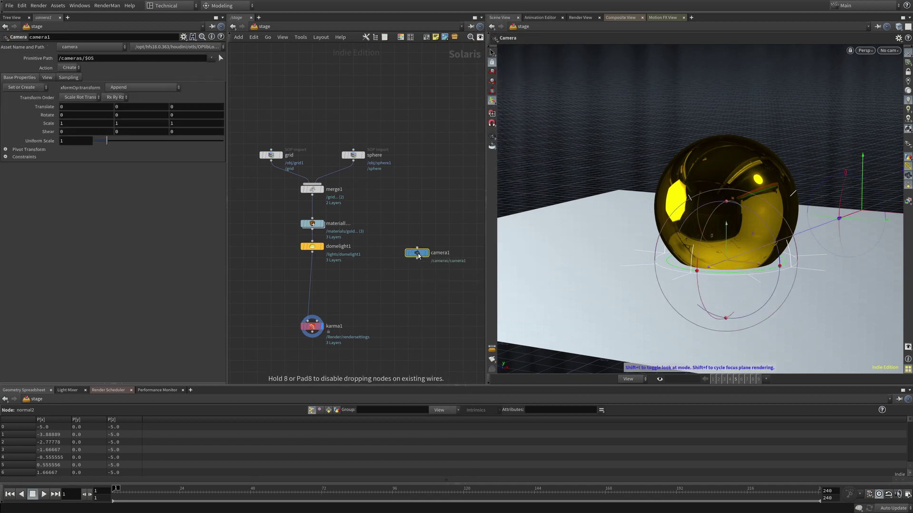
pyautogui.moveTo(418, 256); pyautogui.dragTo(315, 284)
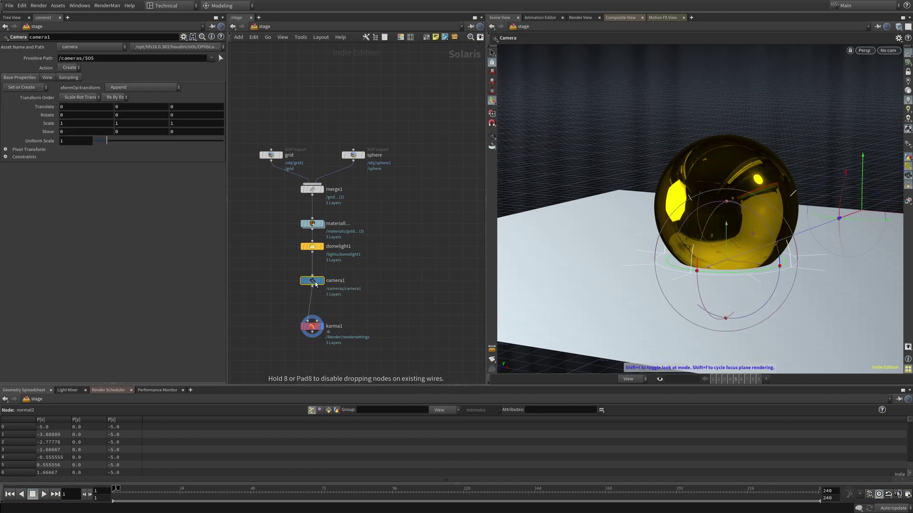
pyautogui.hotkey('ctrl', 's')
# Look through /cameras/camera1 with the camera locked to the view, frame the sphere from about 10.3, 4.05, 9.29, and unlock the camera
pyautogui.click(887, 50)
pyautogui.click(866, 108)
pyautogui.click(907, 72)
pyautogui.keyDown('alt'); pyautogui.moveTo(779, 167); pyautogui.dragTo(731, 231); pyautogui.keyUp('alt')
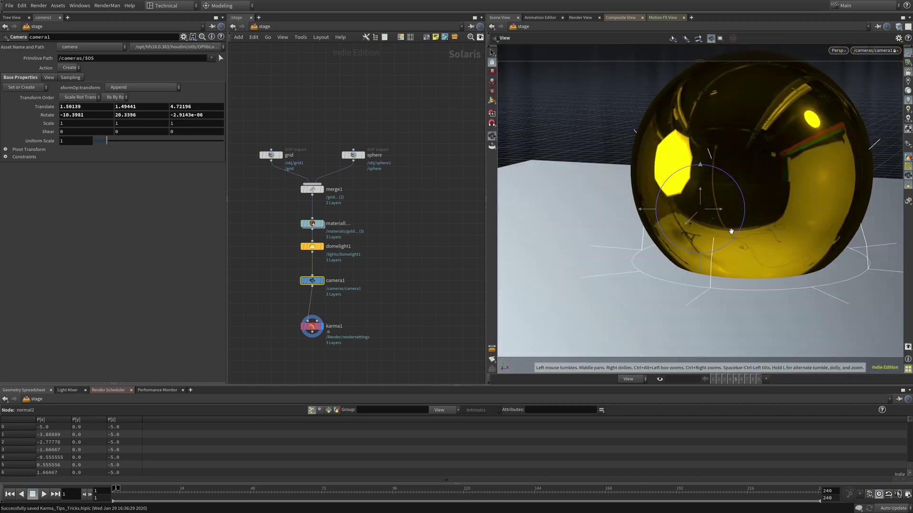
pyautogui.keyDown('alt'); pyautogui.moveTo(731, 231); pyautogui.dragTo(684, 238, button='right'); pyautogui.keyUp('alt')
pyautogui.keyDown('alt'); pyautogui.moveTo(761, 200); pyautogui.dragTo(708, 205); pyautogui.keyUp('alt')
pyautogui.keyDown('alt'); pyautogui.moveTo(732, 199); pyautogui.dragTo(766, 176, button='right'); pyautogui.keyUp('alt')
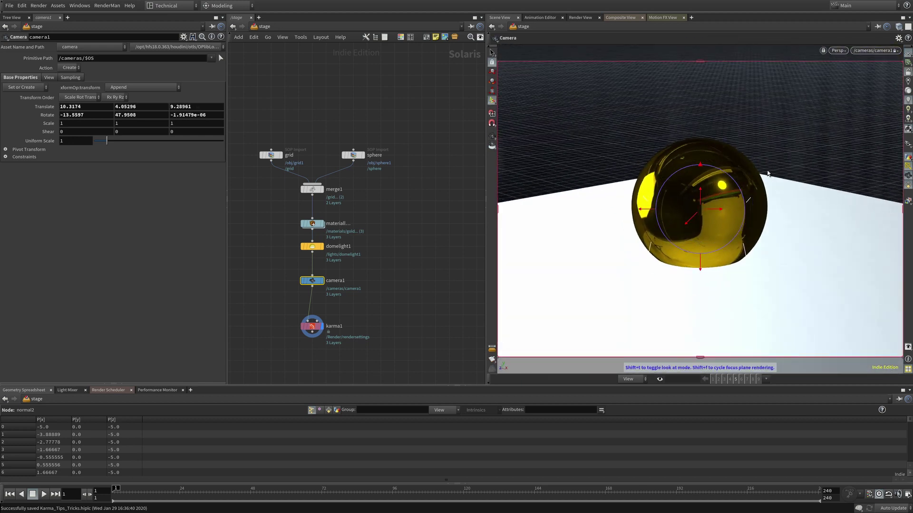
pyautogui.click(908, 73)
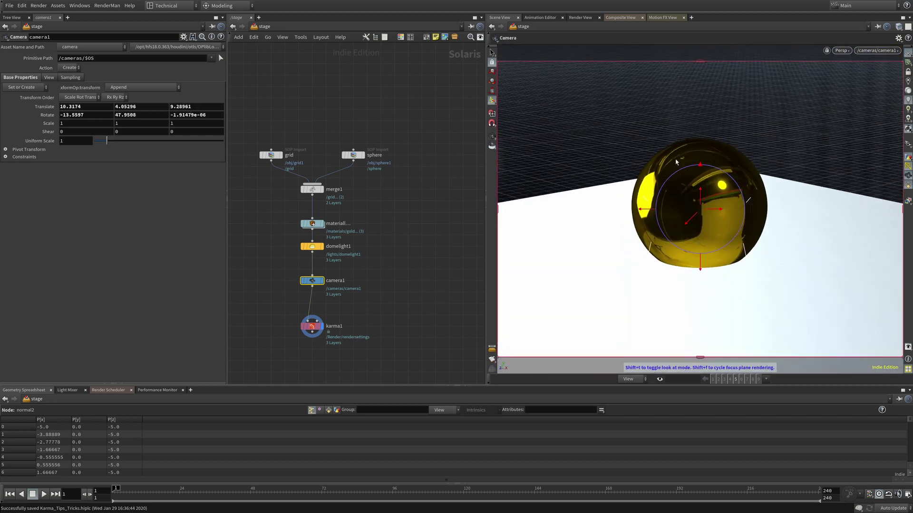
# Set the camera's horizontal aperture to 16 and its vertical aperture to 9
pyautogui.click(49, 78)
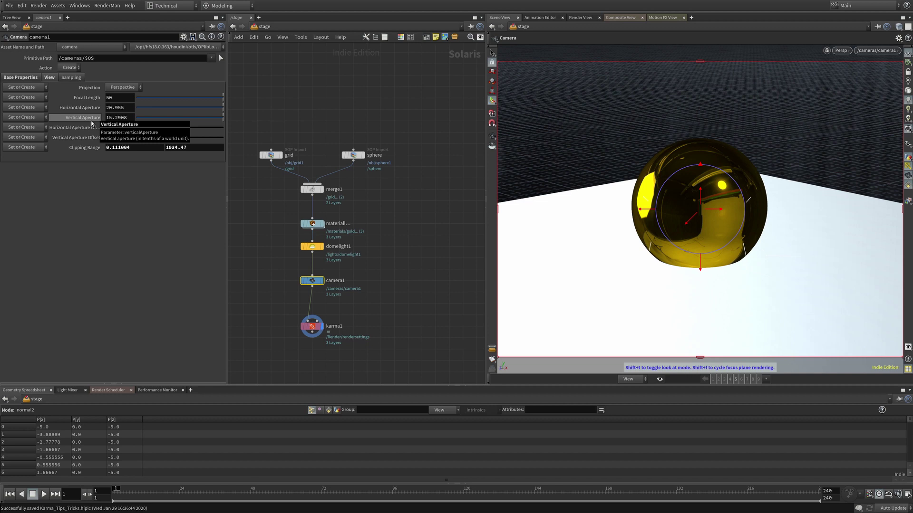
pyautogui.doubleClick(119, 107)
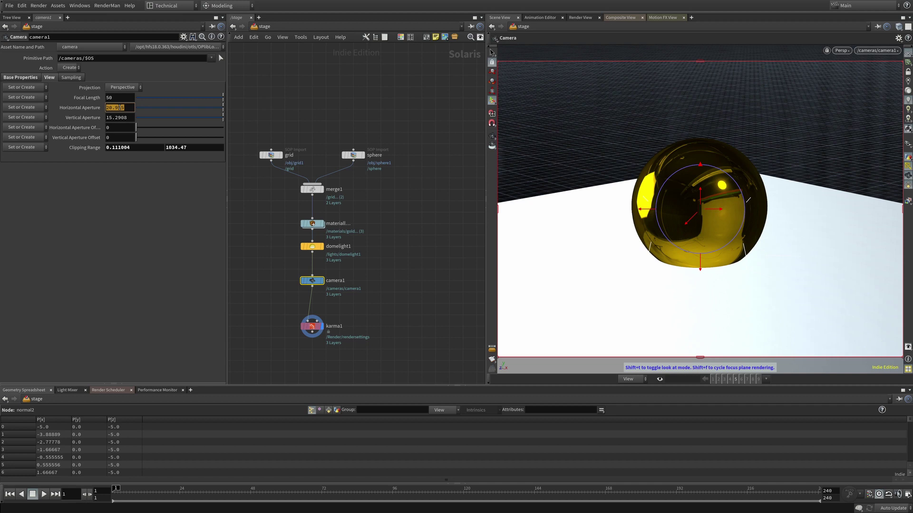
pyautogui.write('16')
pyautogui.doubleClick(120, 117)
pyautogui.write('9')
pyautogui.press('Return')
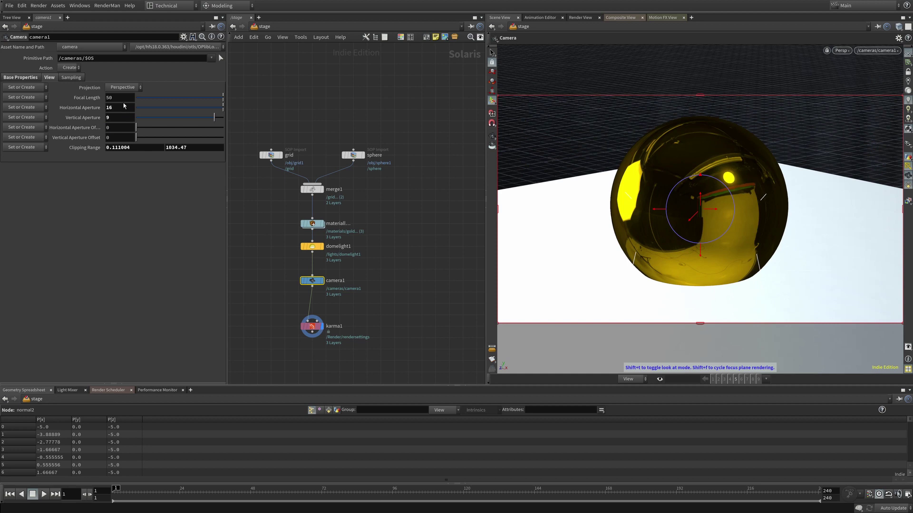
# Double the camera apertures with 16*2 and 9*2, keep them as plain values 32 and 18, and save the scene
pyautogui.click(128, 108)
pyautogui.write('*2')
pyautogui.press('Tab')
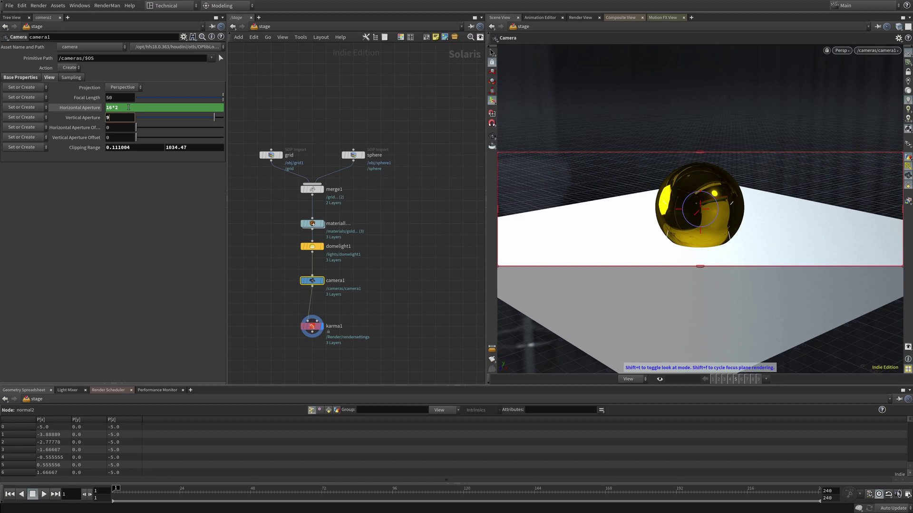
pyautogui.write('*2')
pyautogui.press('Return')
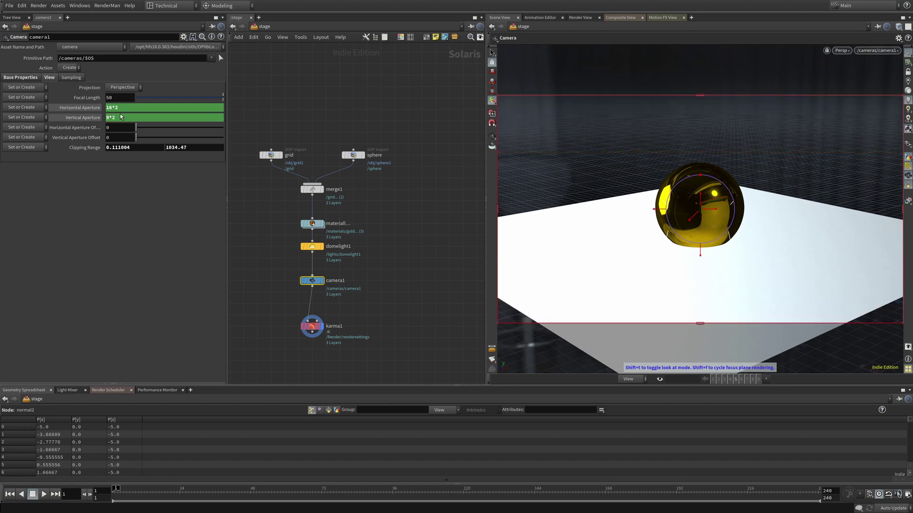
pyautogui.click(78, 108)
pyautogui.click(59, 118)
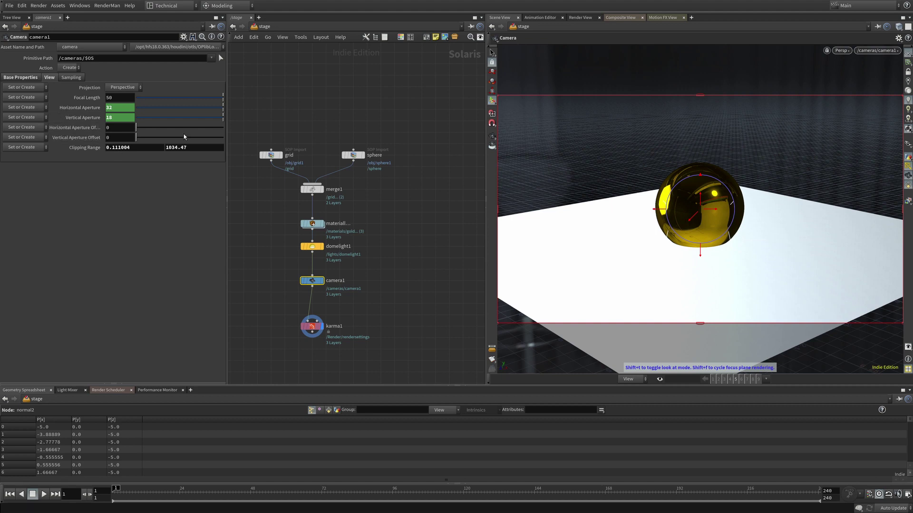
pyautogui.hotkey('ctrl', 's')
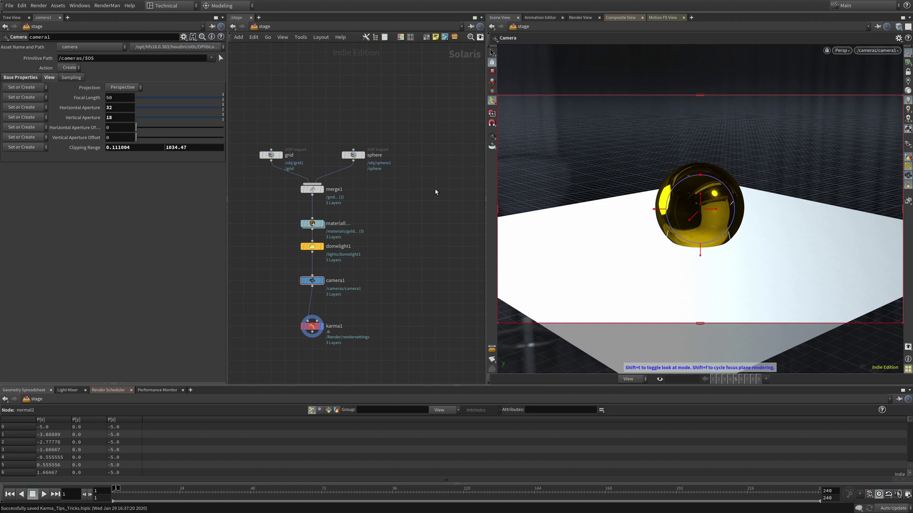
# Switch the viewport to the Image view and render the full camera frame in it with Karma (Beta)
pyautogui.hotkey('shift', 't')
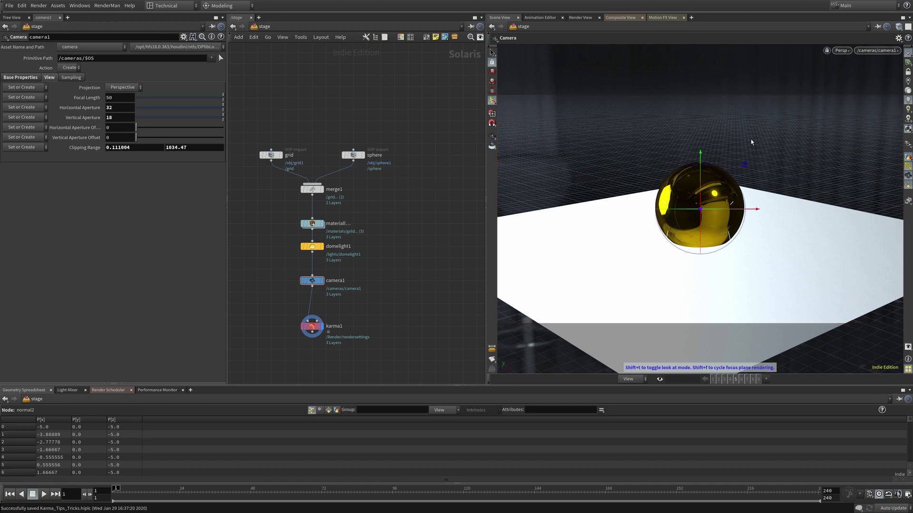
pyautogui.click(840, 51)
pyautogui.moveTo(841, 70)
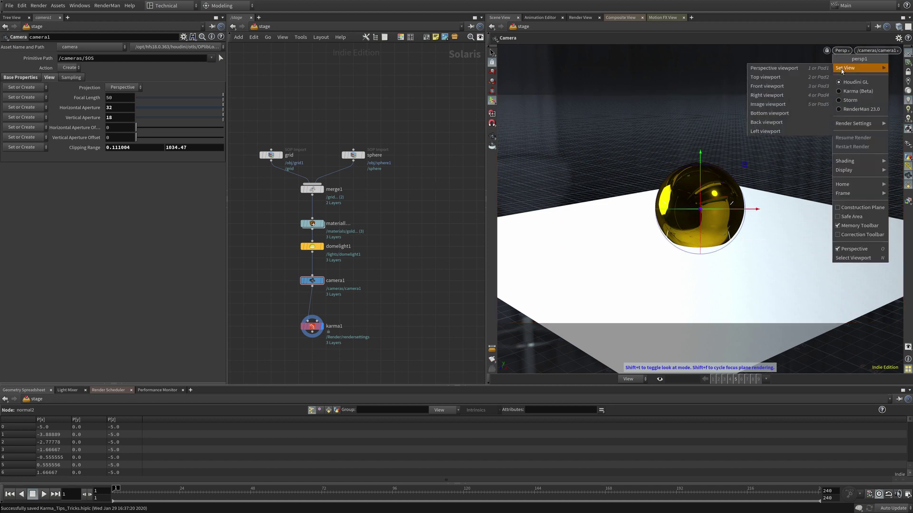
pyautogui.click(778, 104)
pyautogui.click(841, 51)
pyautogui.click(850, 94)
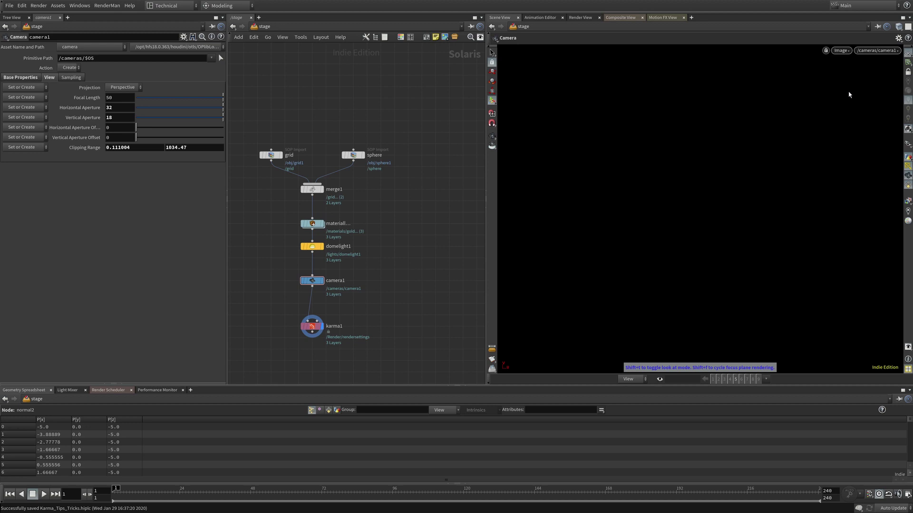
pyautogui.press('Escape')
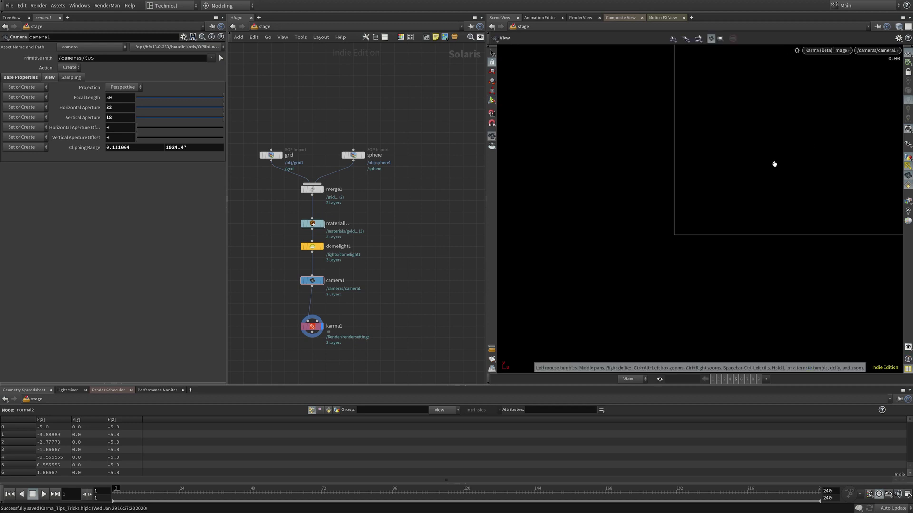
pyautogui.press('Return')
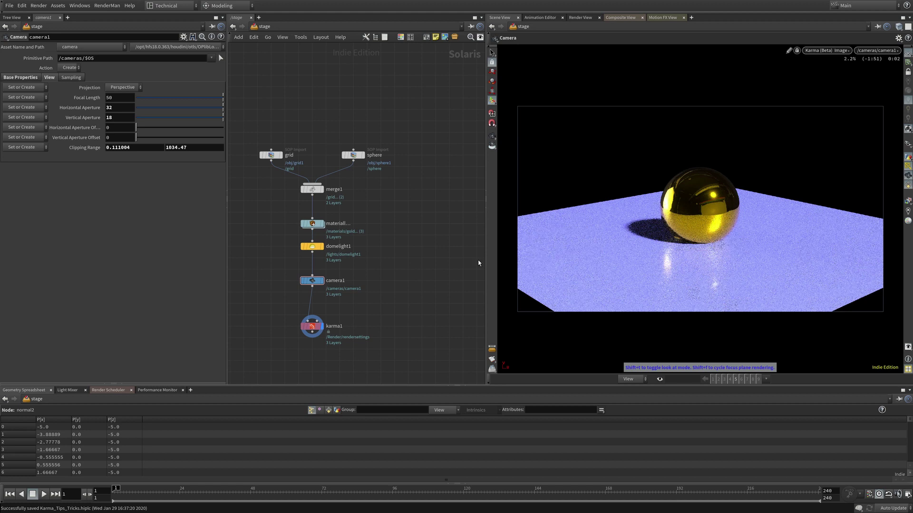
# Select the karma1 node and move it up slightly closer to camera1
pyautogui.click(312, 326)
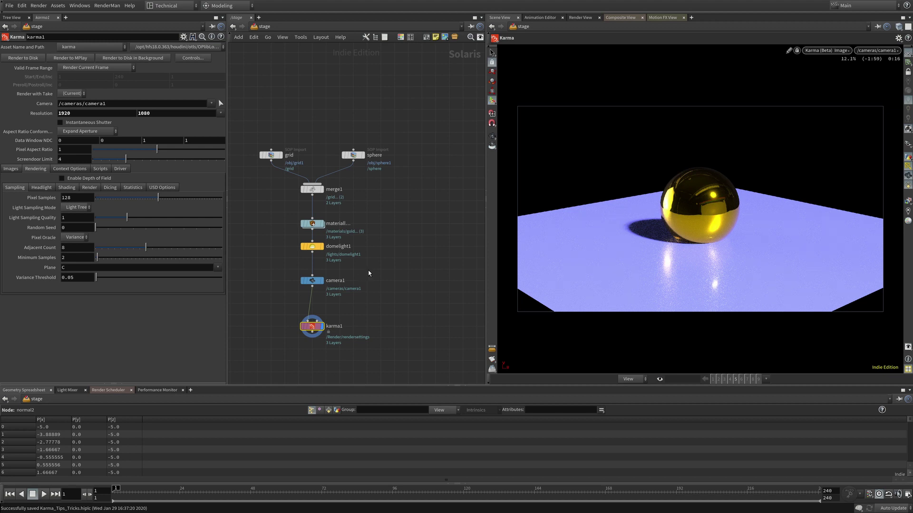
pyautogui.moveTo(313, 329); pyautogui.dragTo(312, 317)
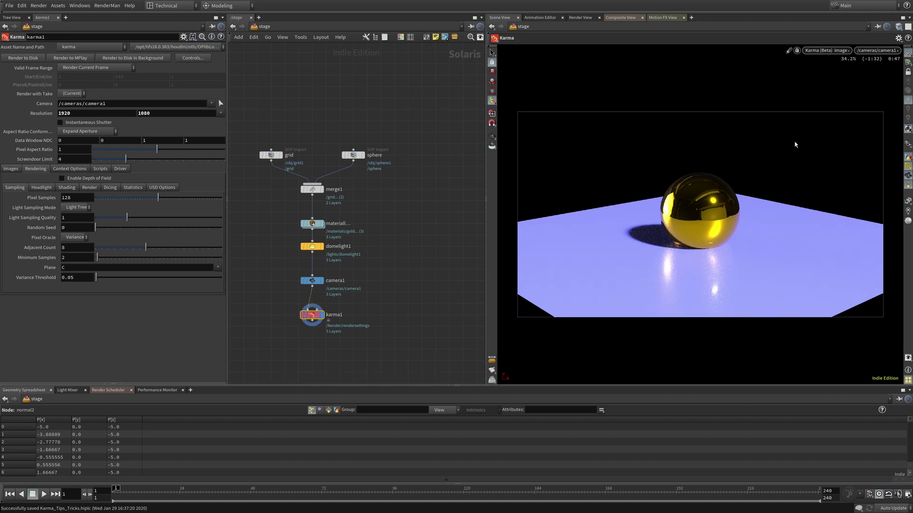
# Show the viewport's Memory Toolbar and set it to Snapshot mode
pyautogui.click(829, 51)
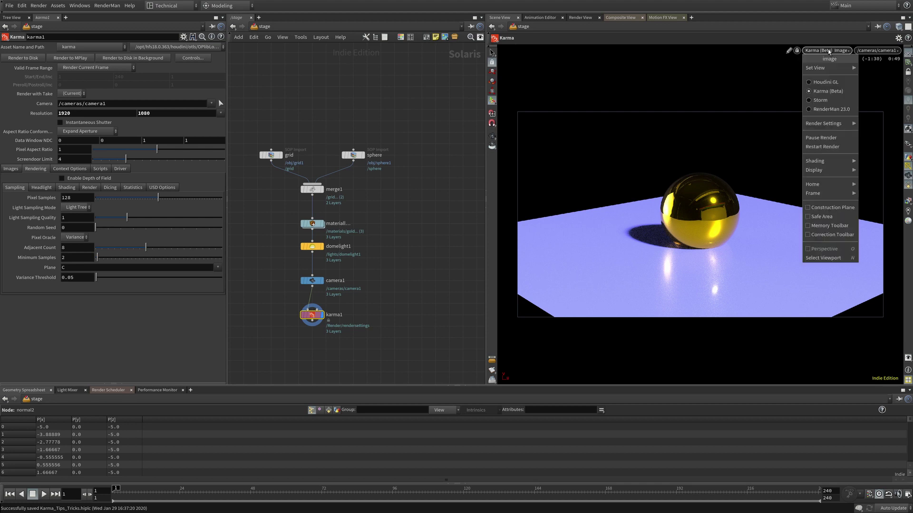
pyautogui.click(826, 226)
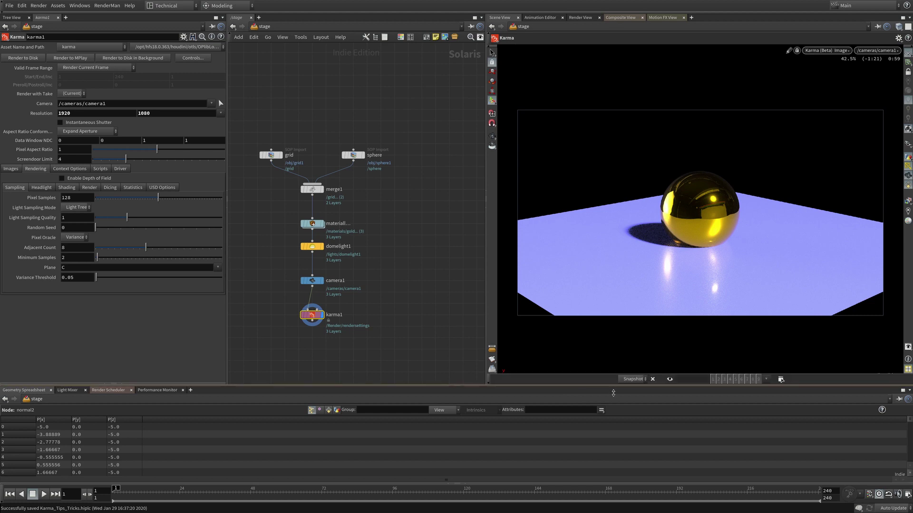
pyautogui.click(626, 382)
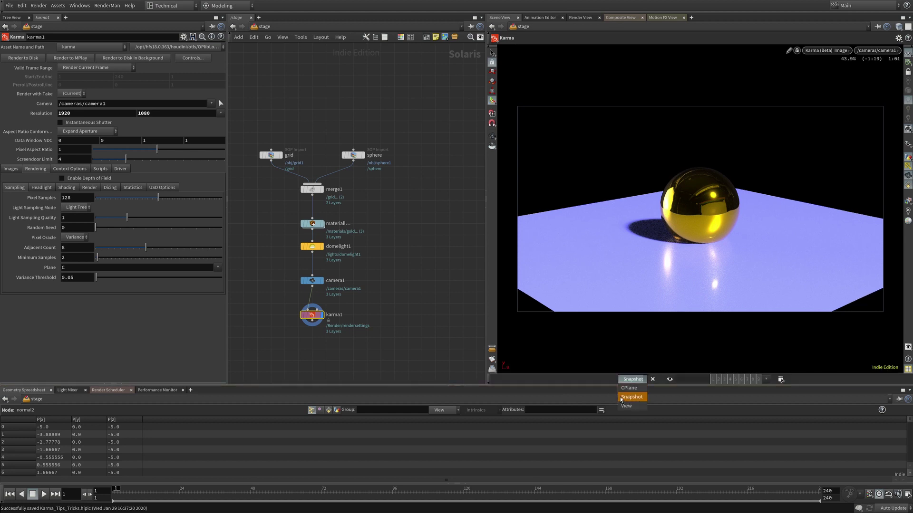
pyautogui.click(632, 398)
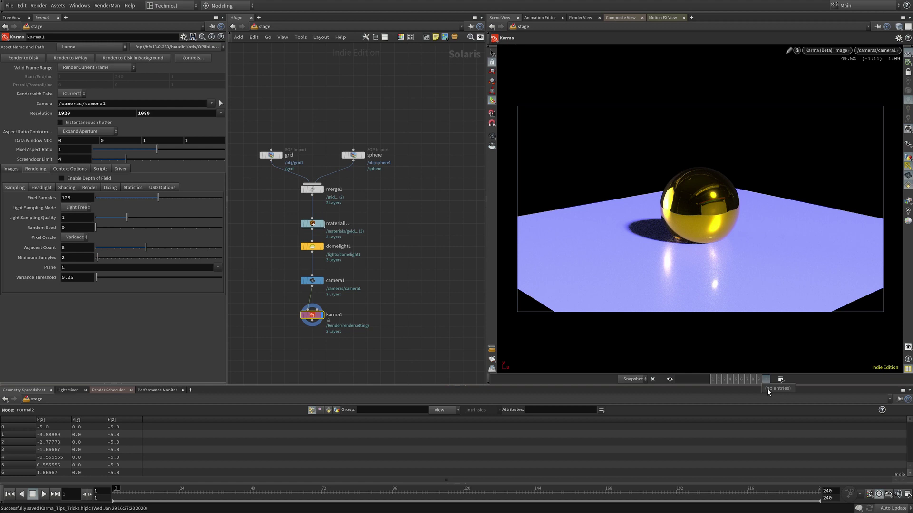
# Store the current render as a snapshot in the first memory slot, entering "test" as its name, and toggle off the snapshot display
pyautogui.click(669, 380)
pyautogui.click(695, 381)
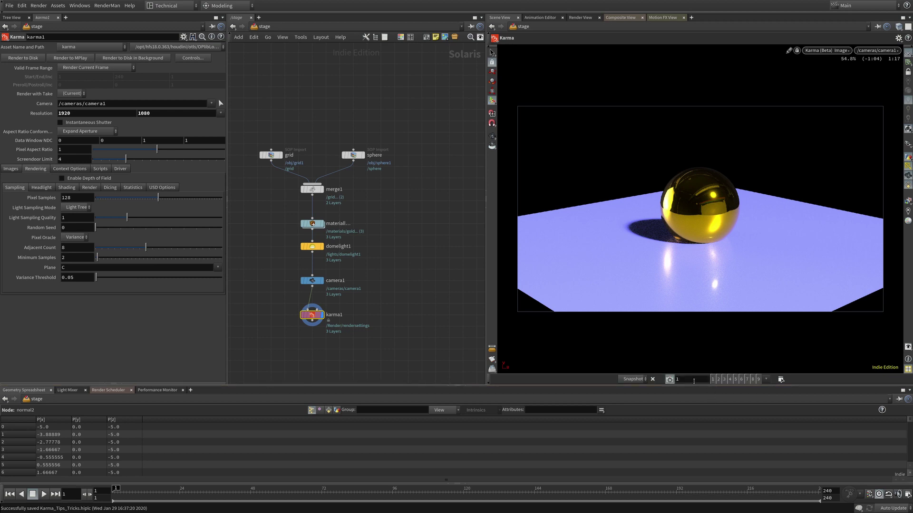
pyautogui.write('test')
pyautogui.press('Return')
pyautogui.click(765, 379)
pyautogui.click(771, 397)
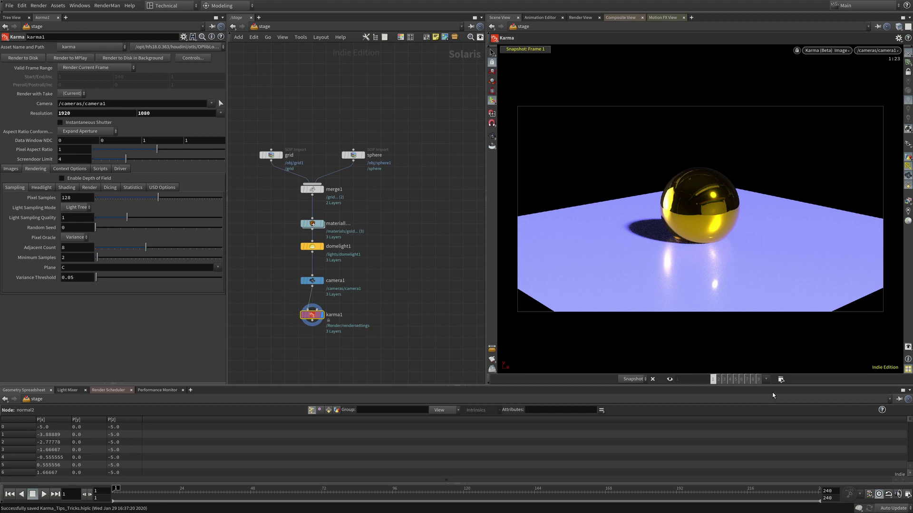
pyautogui.click(714, 381)
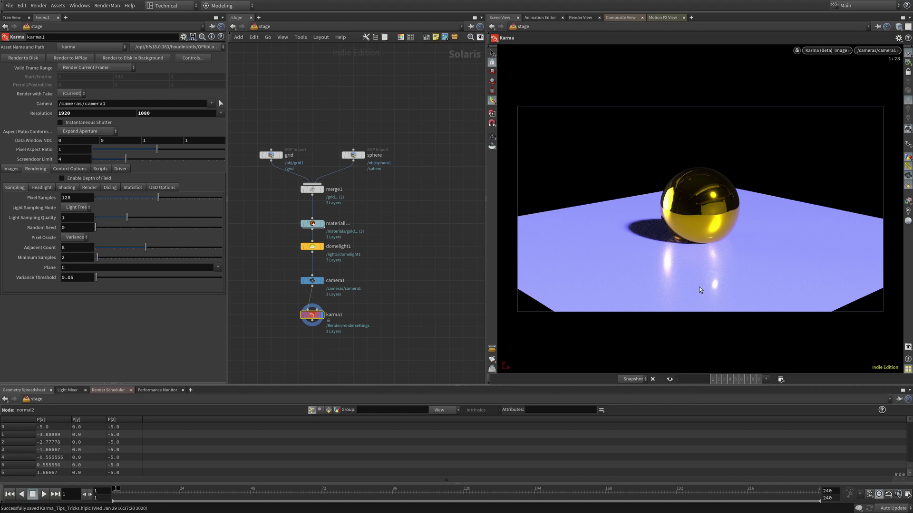
# Enlarge the rendered image around the gold sphere and draw a render region over the sphere's upper left part
pyautogui.press('space')
pyautogui.moveTo(675, 199); pyautogui.dragTo(675, 212, button='middle')
pyautogui.moveTo(676, 212); pyautogui.dragTo(675, 189, button='right')
pyautogui.moveTo(675, 189); pyautogui.dragTo(709, 200, button='middle')
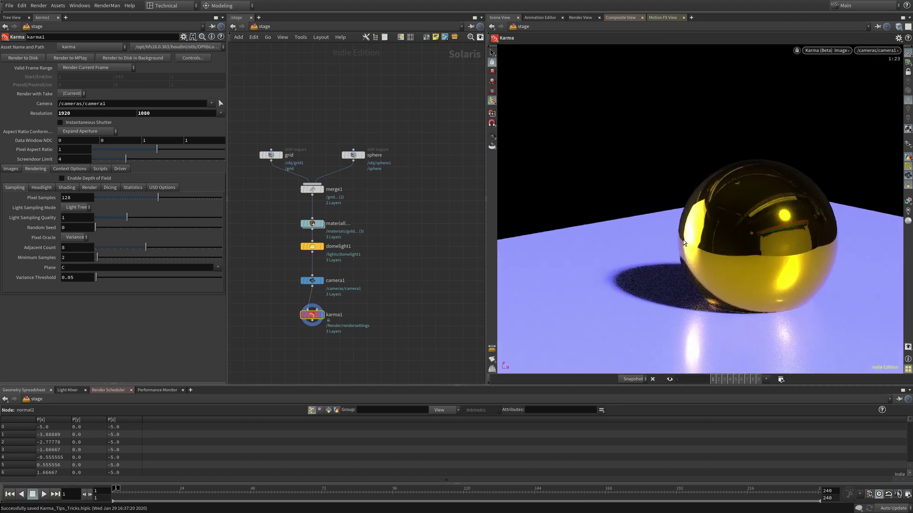
pyautogui.press('space')
pyautogui.moveTo(688, 282); pyautogui.dragTo(687, 261, button='middle')
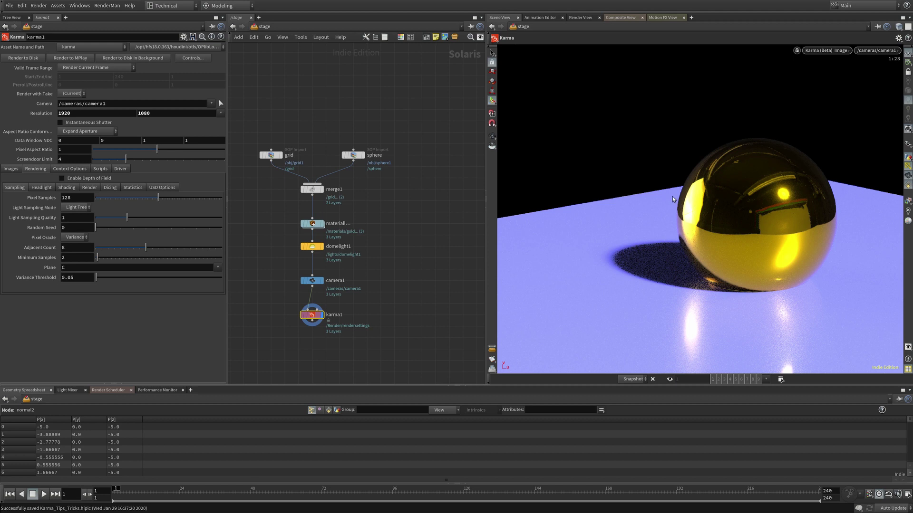
pyautogui.keyDown('ctrl'); pyautogui.keyDown('alt'); pyautogui.moveTo(641, 157); pyautogui.dragTo(761, 225); pyautogui.keyUp('alt'); pyautogui.keyUp('ctrl')
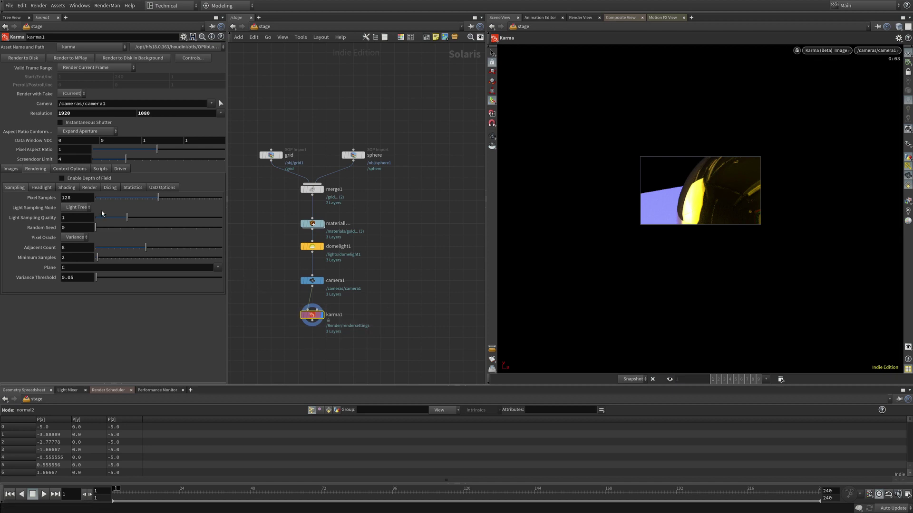
# Set the Karma node's Pixel Samples to 16
pyautogui.write('16')
pyautogui.press('Return')
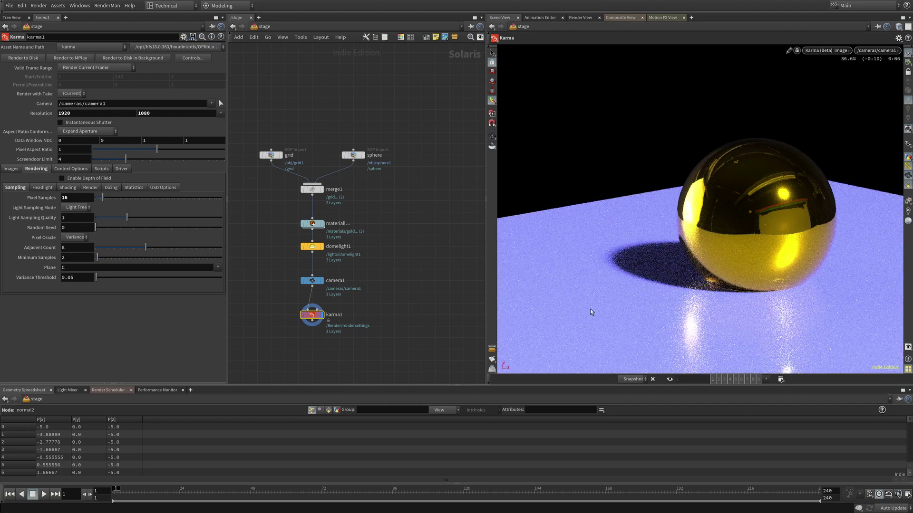
# Draw a render region around the upper left part of the gold sphere and switch the viewport to its native camera
pyautogui.keyDown('alt'); pyautogui.moveTo(605, 288); pyautogui.dragTo(612, 274, button='middle'); pyautogui.keyUp('alt')
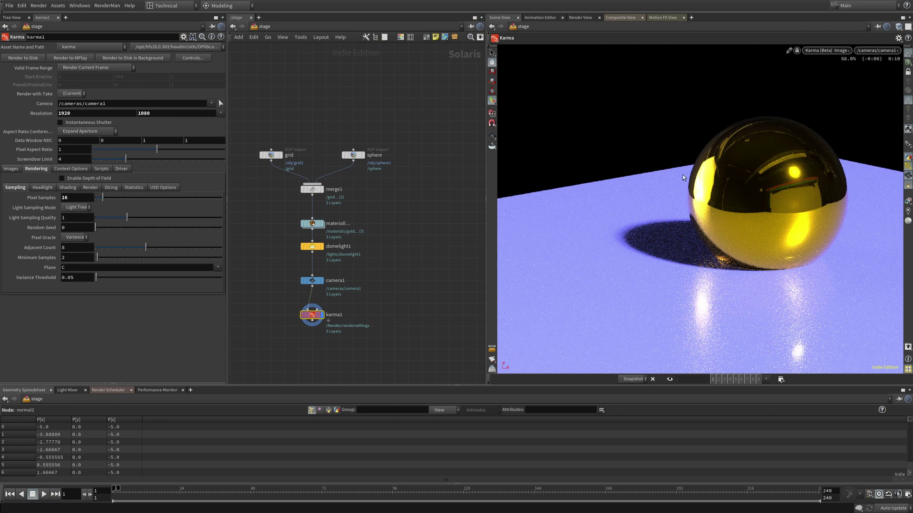
pyautogui.press('Escape')
pyautogui.moveTo(717, 189); pyautogui.dragTo(784, 214)
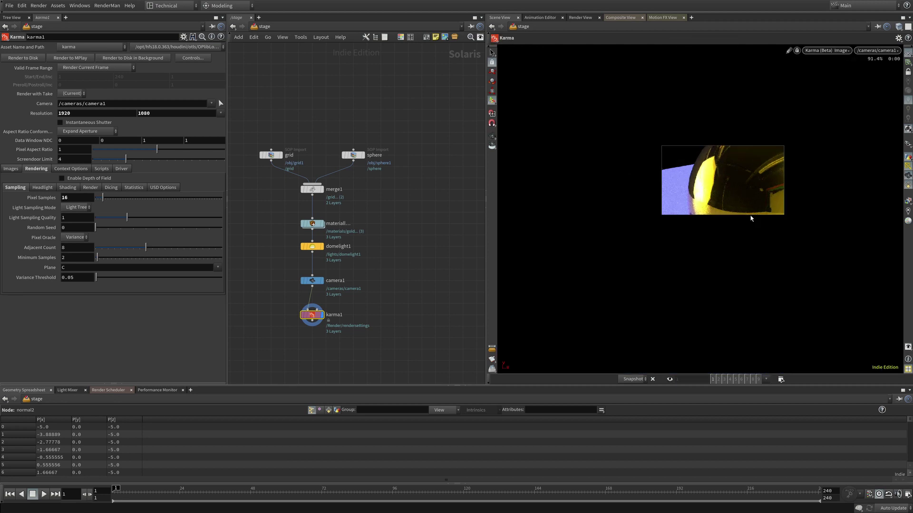
pyautogui.click(881, 49)
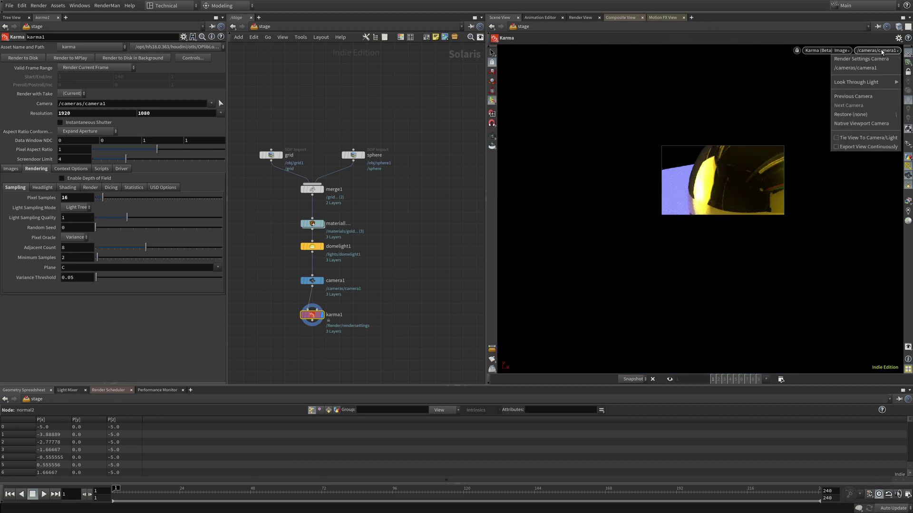
pyautogui.click(878, 124)
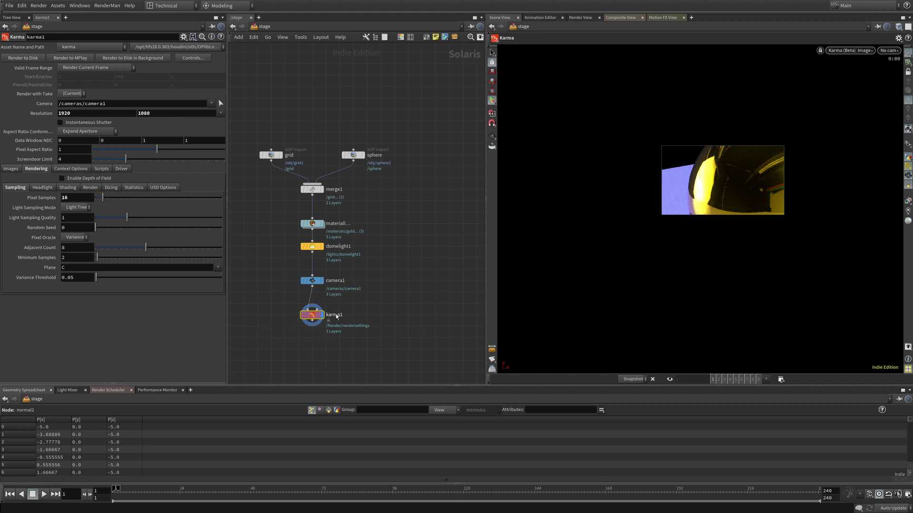
# Set the Karma node's Pixel Samples to 128 and its Light Sampling Quality to 4
pyautogui.doubleClick(78, 198)
pyautogui.write('128')
pyautogui.press('Return')
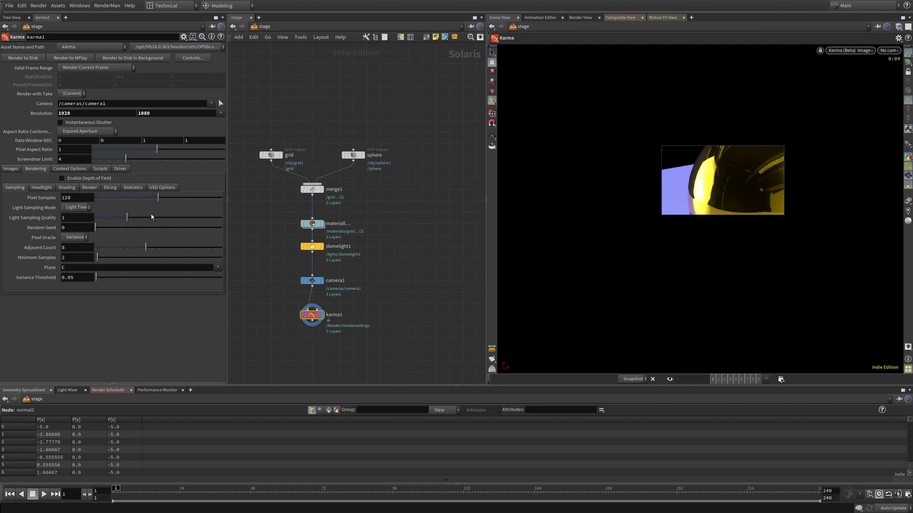
pyautogui.moveTo(203, 222); pyautogui.dragTo(353, 220)
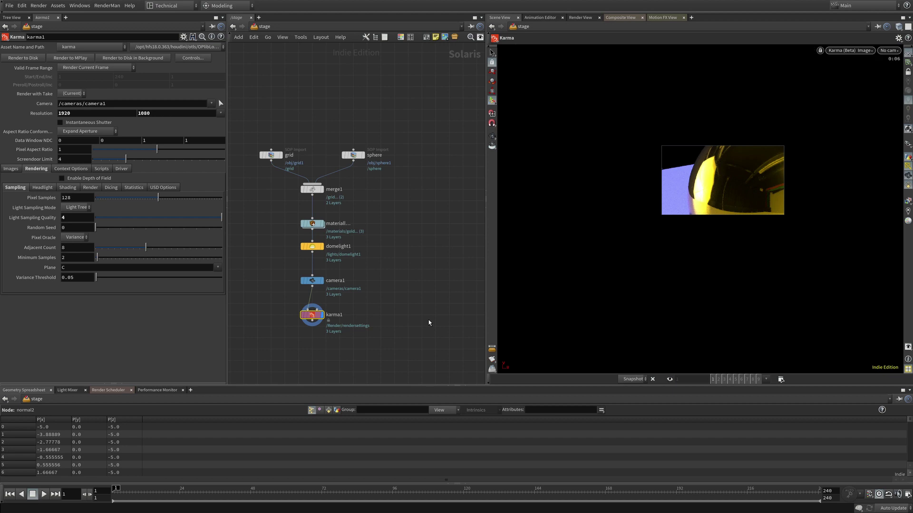
# Return the viewport to the perspective view and look through /cameras/camera1
pyautogui.hotkey('space', '1')
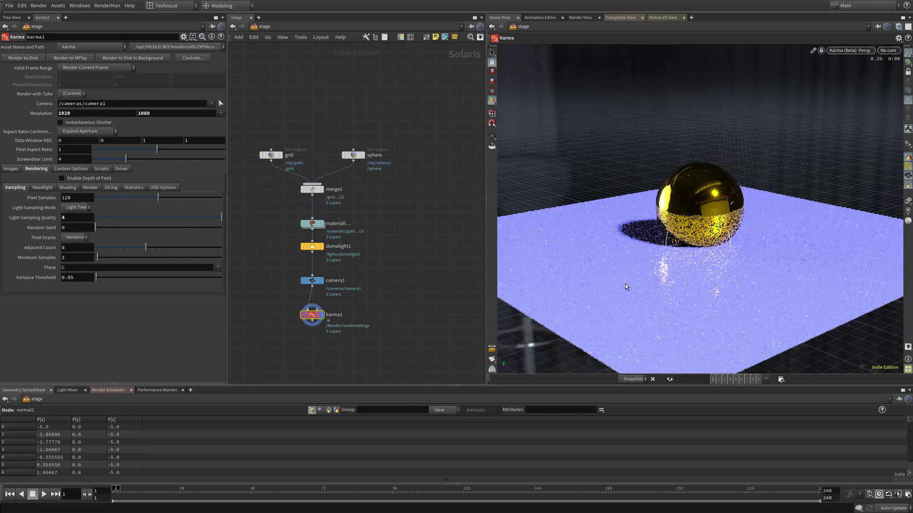
pyautogui.keyDown('alt'); pyautogui.moveTo(626, 285); pyautogui.dragTo(679, 258); pyautogui.keyUp('alt')
pyautogui.click(887, 50)
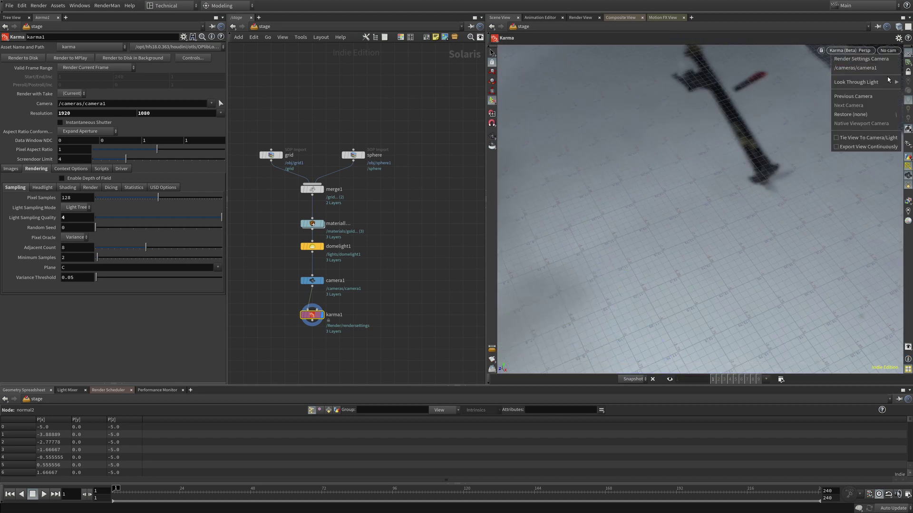
pyautogui.click(861, 106)
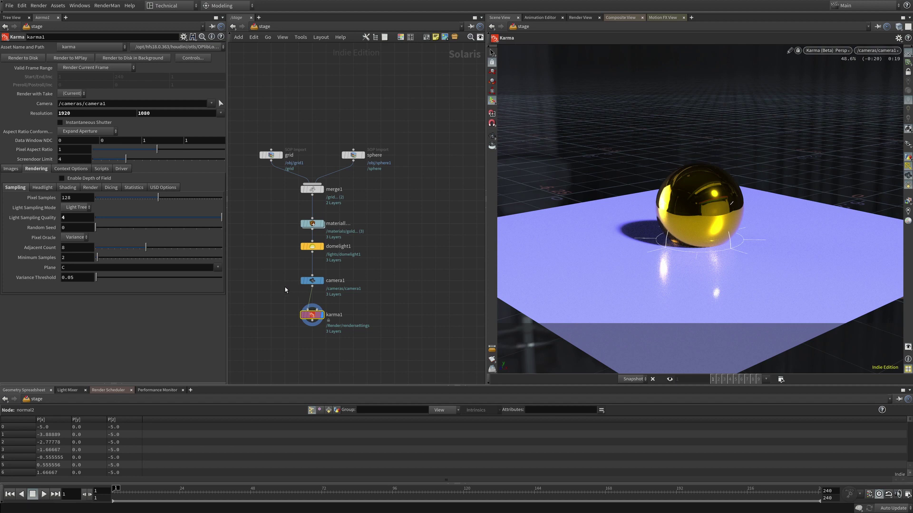
# Save the scene, go to the object level and open the normal node's parameters inside the grid1 geometry
pyautogui.hotkey('ctrl', 's')
pyautogui.press('u')
pyautogui.click(286, 70)
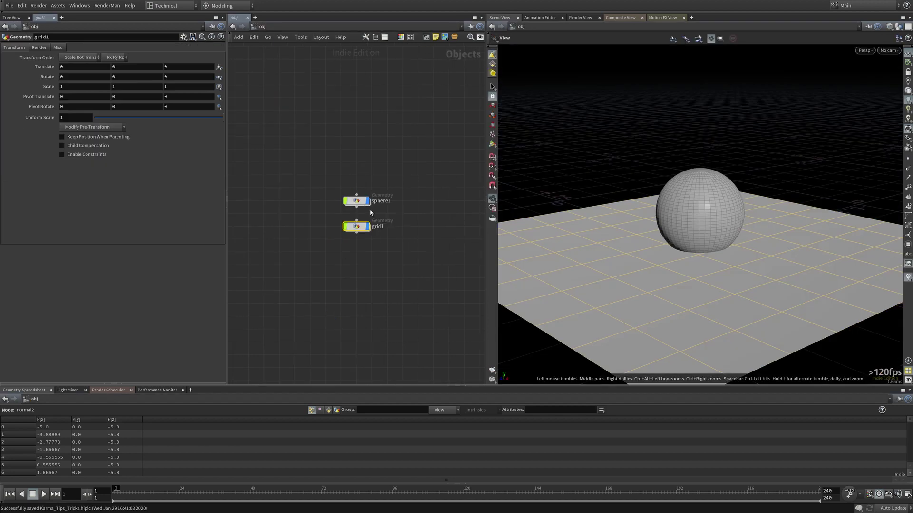
pyautogui.doubleClick(356, 226)
pyautogui.moveTo(305, 247); pyautogui.dragTo(408, 223)
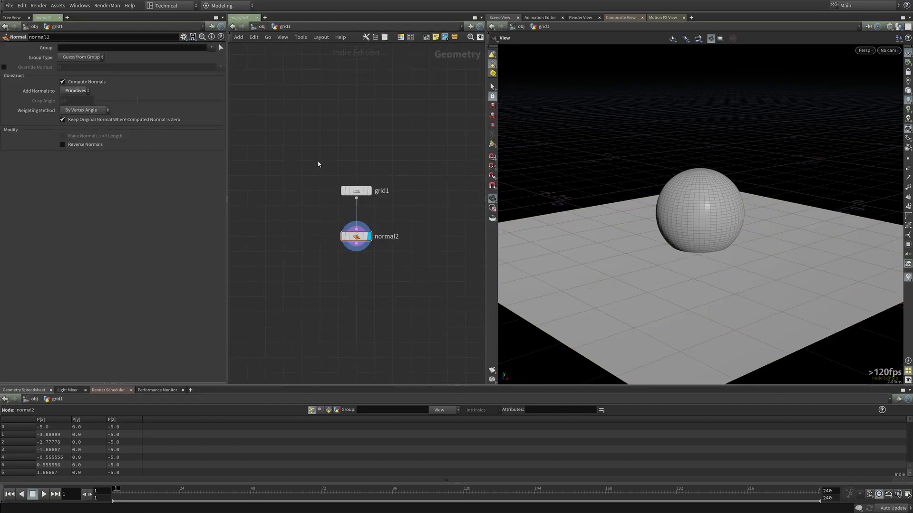
# Return to the stage network and try to assign the displacement material to /grid in the material library
pyautogui.press('u')
pyautogui.click(270, 26)
pyautogui.click(301, 76)
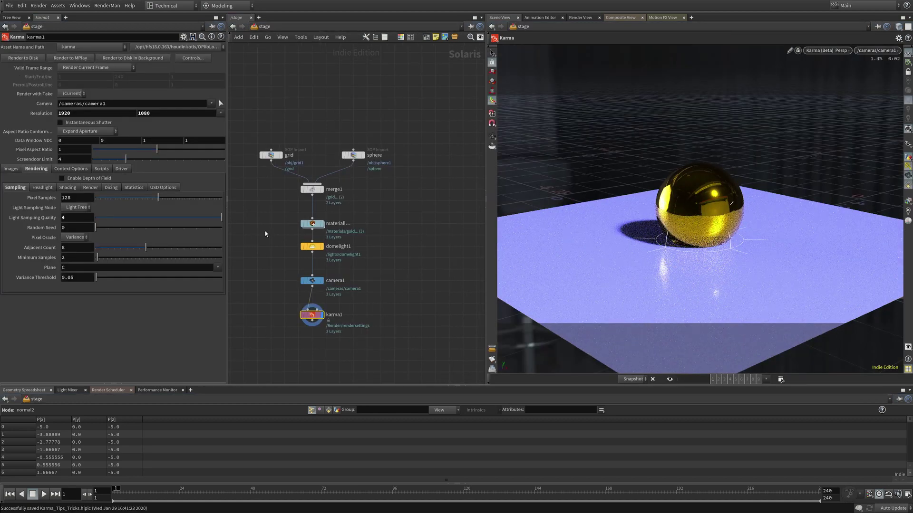
pyautogui.click(312, 223)
pyautogui.click(107, 206)
pyautogui.write('/grid')
pyautogui.press('Return')
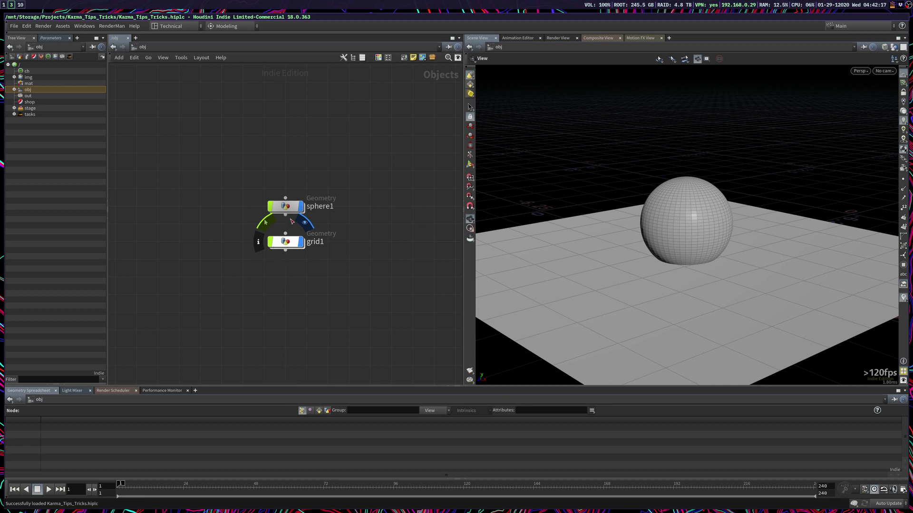
# Set the Normal node inside the grid1 geometry to add its normals to Points
pyautogui.doubleClick(286, 242)
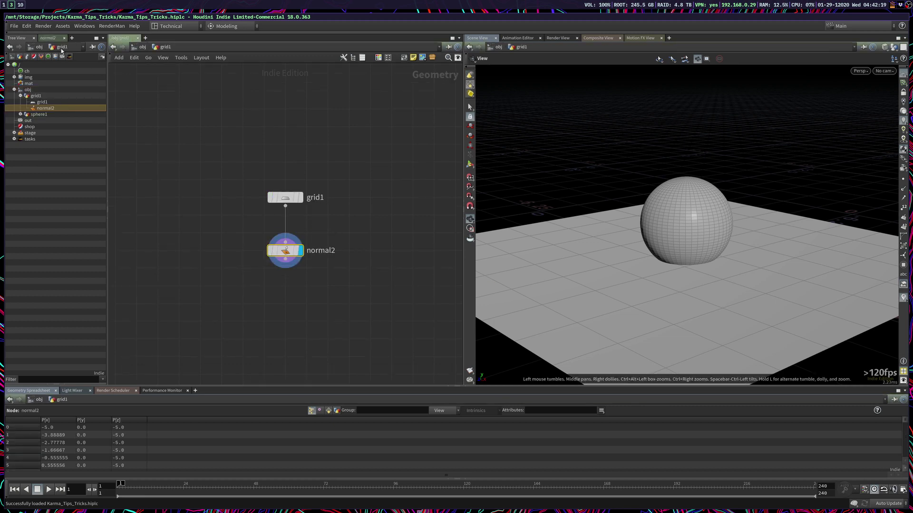
pyautogui.click(51, 38)
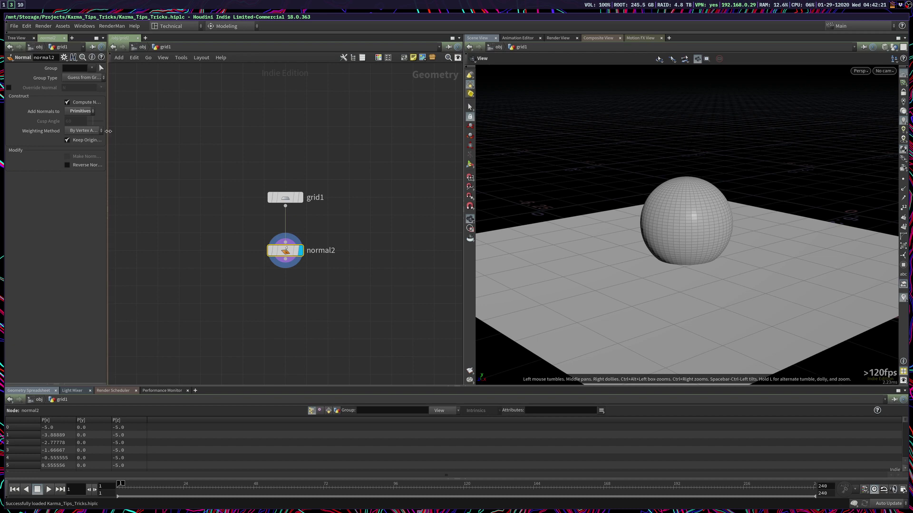
pyautogui.moveTo(107, 128); pyautogui.dragTo(191, 128)
pyautogui.click(80, 110)
pyautogui.click(74, 120)
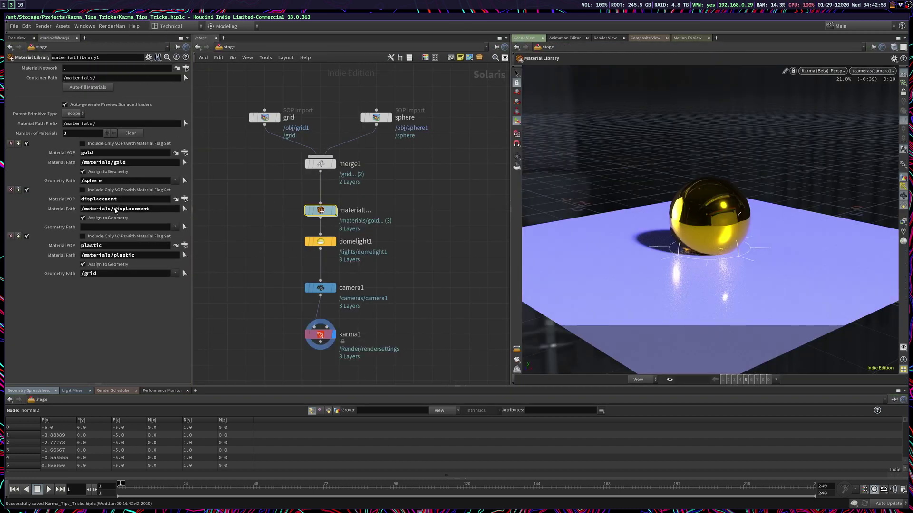
# Move the /grid geometry path from the plastic material to the displacement material in the material library
pyautogui.click(114, 278)
pyautogui.hotkey('ctrl', 'x')
pyautogui.click(117, 227)
pyautogui.hotkey('ctrl', 'v')
pyautogui.press('Return')
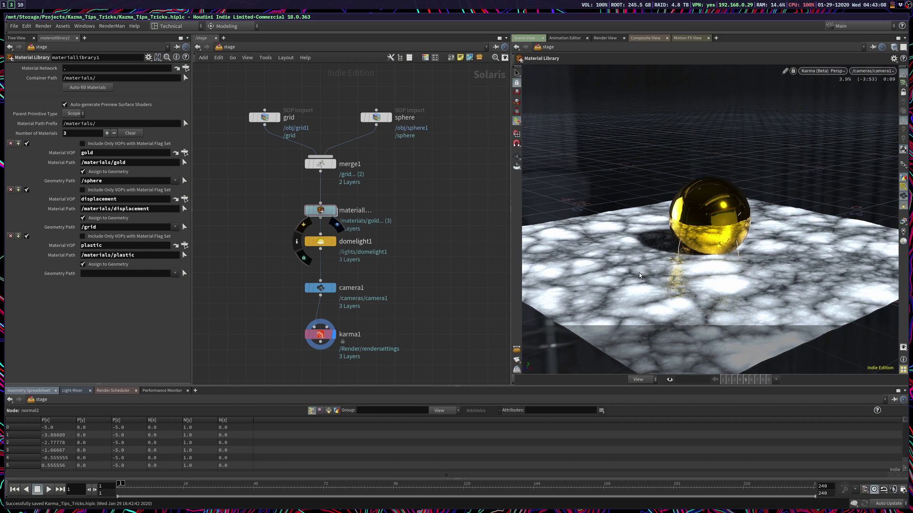
# Set the Scale of the Displace Along Normal node inside the displacement material to 0.3
pyautogui.doubleClick(323, 212)
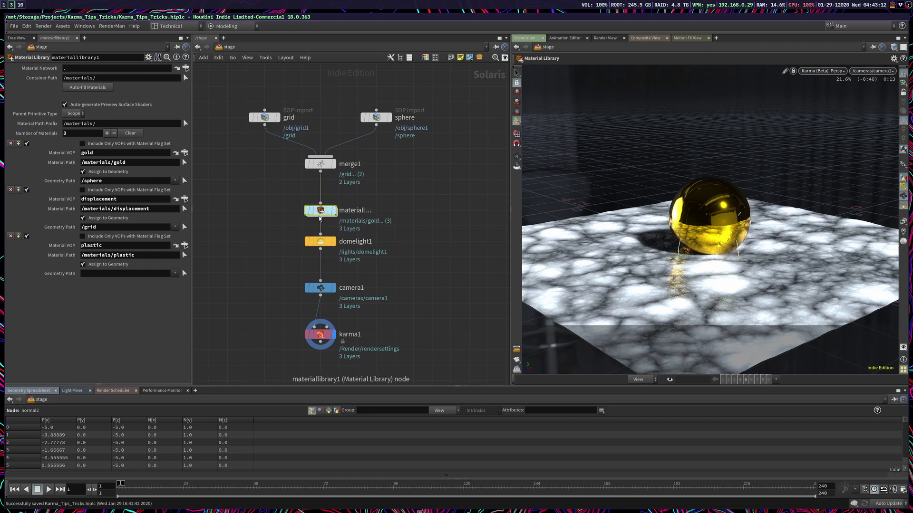
pyautogui.doubleClick(388, 163)
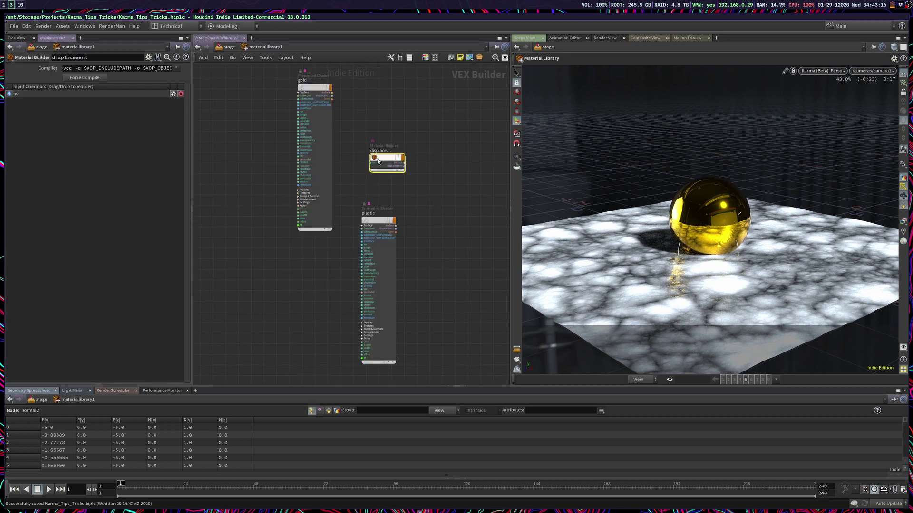
pyautogui.moveTo(75, 88); pyautogui.dragTo(69, 88)
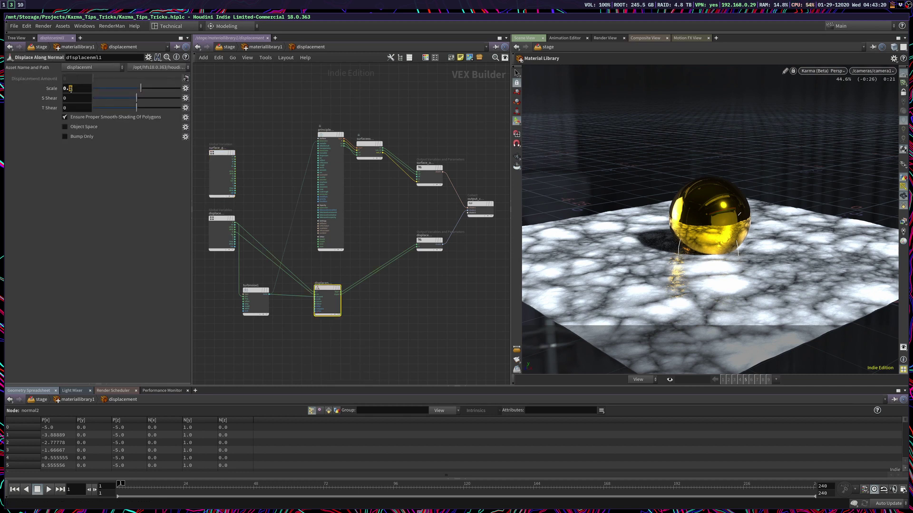
pyautogui.write('3')
pyautogui.press('Return')
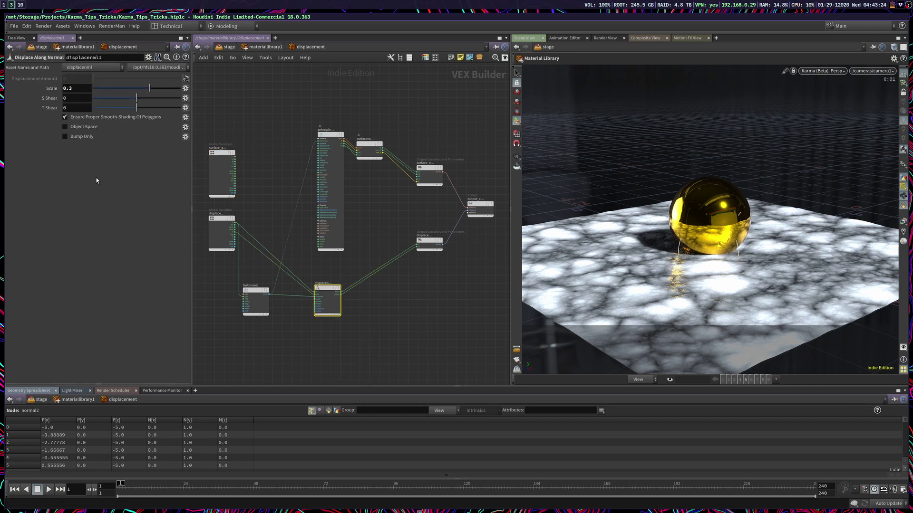